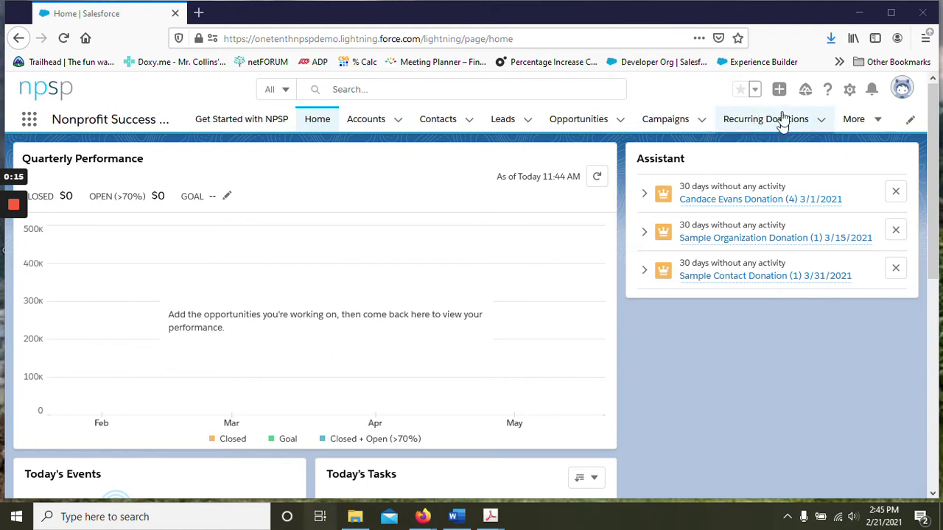
Start a new record from the Recurring Donations list
click(870, 121)
click(857, 126)
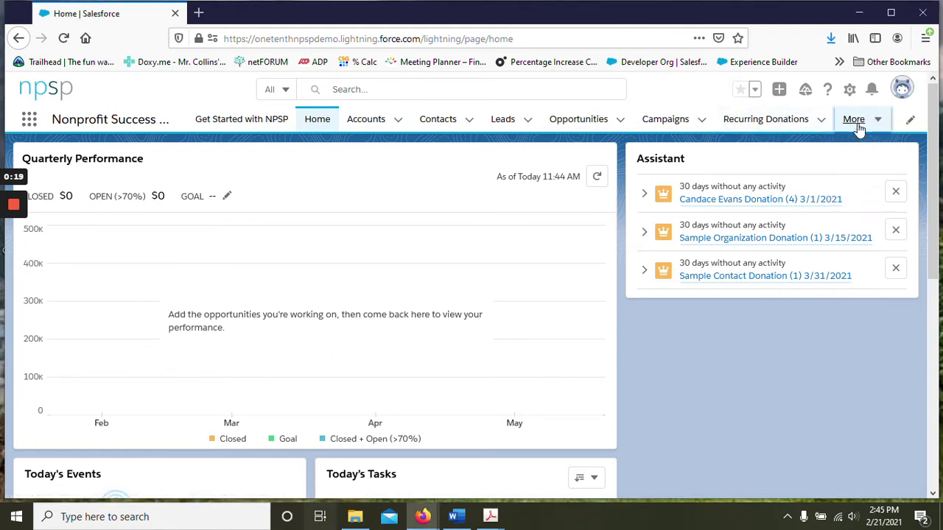
click(858, 129)
click(796, 124)
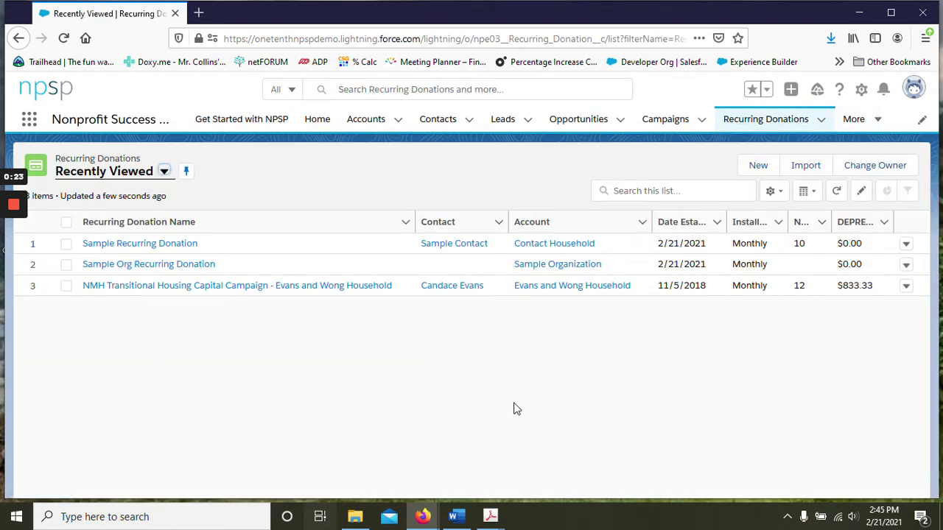
click(757, 166)
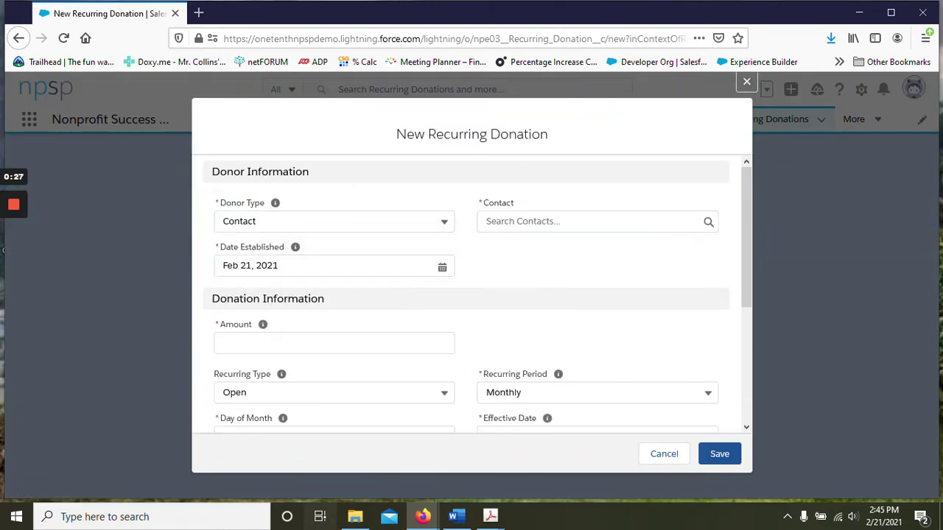
Set the donor type to Contact and choose Sample Contact as the donor
click(259, 221)
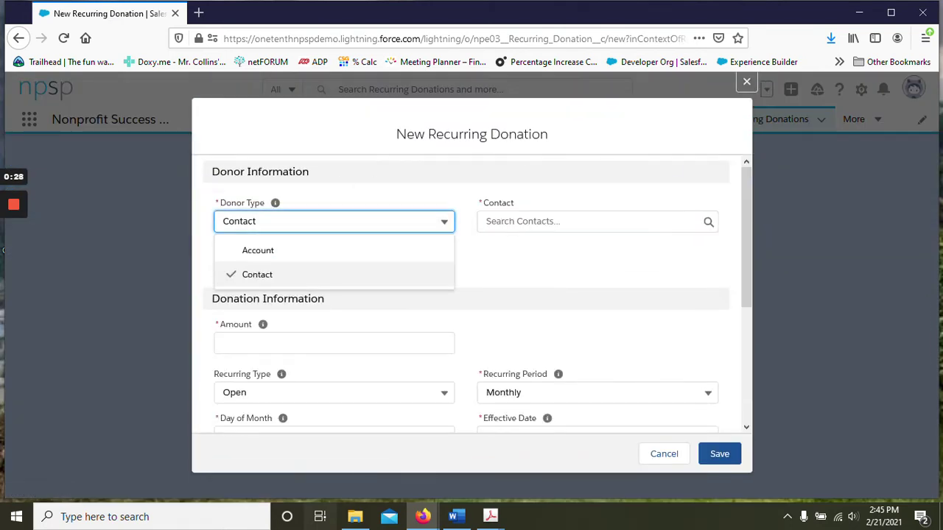
click(259, 273)
click(482, 230)
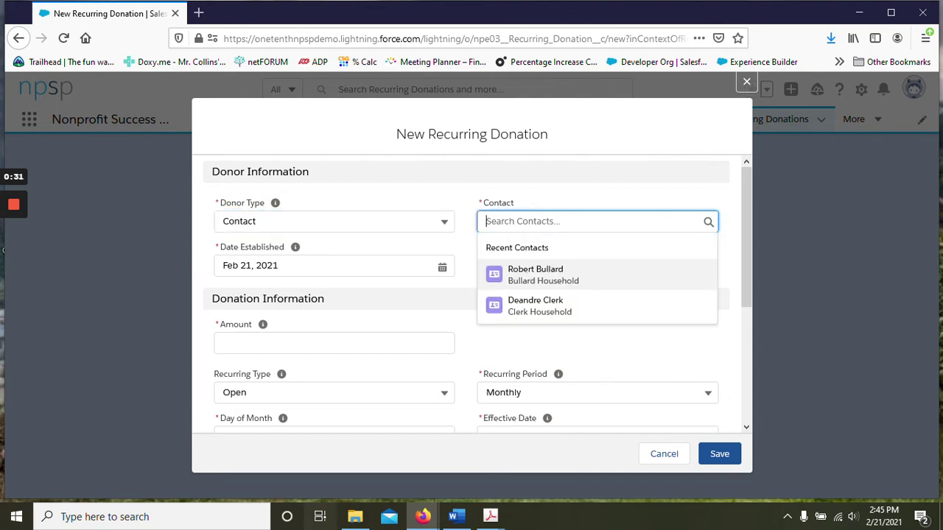
text(sampl)
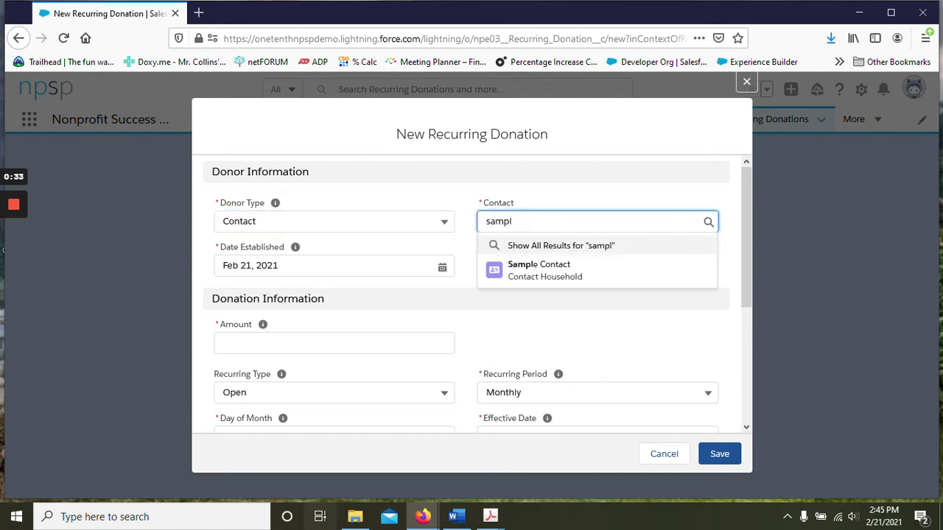
click(510, 271)
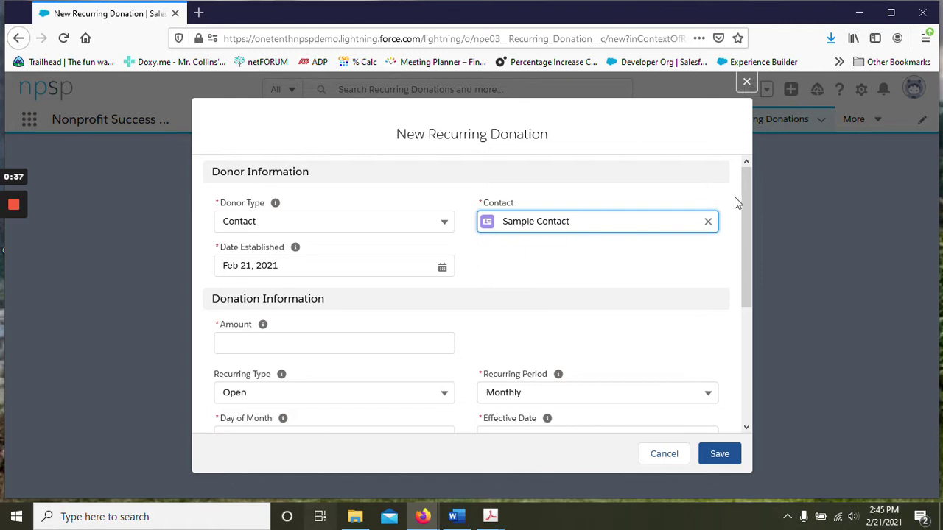
Enter a donation amount of $50 with the Fixed recurring type and 10 planned installments
drag(750, 194, 762, 264)
click(285, 220)
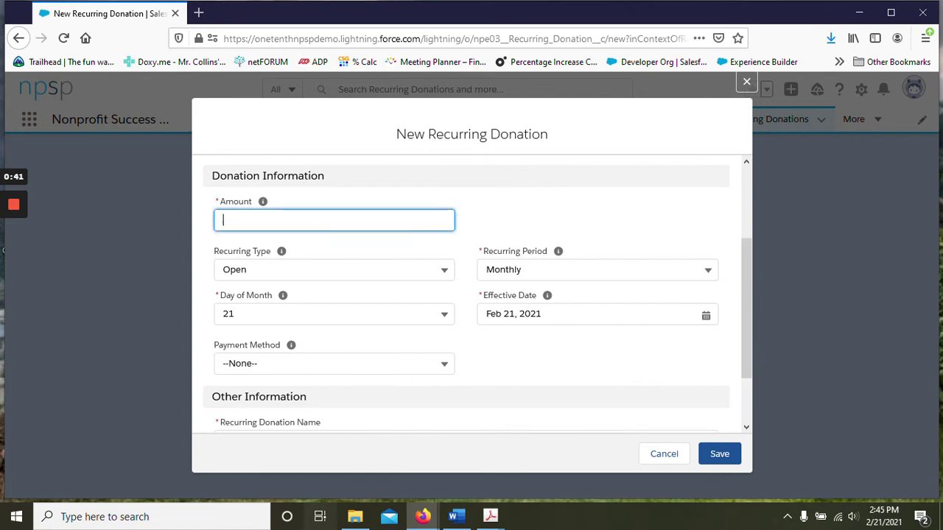
text(50)
click(241, 270)
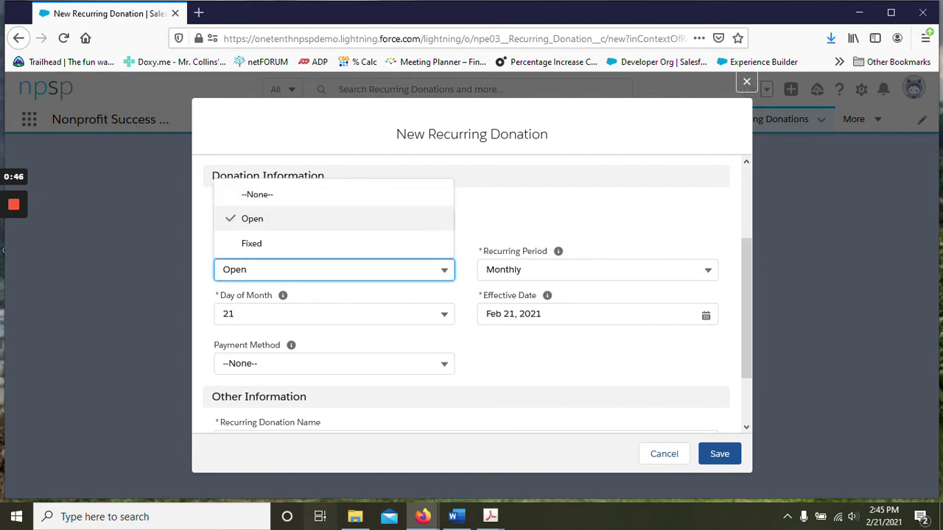
click(204, 236)
click(272, 269)
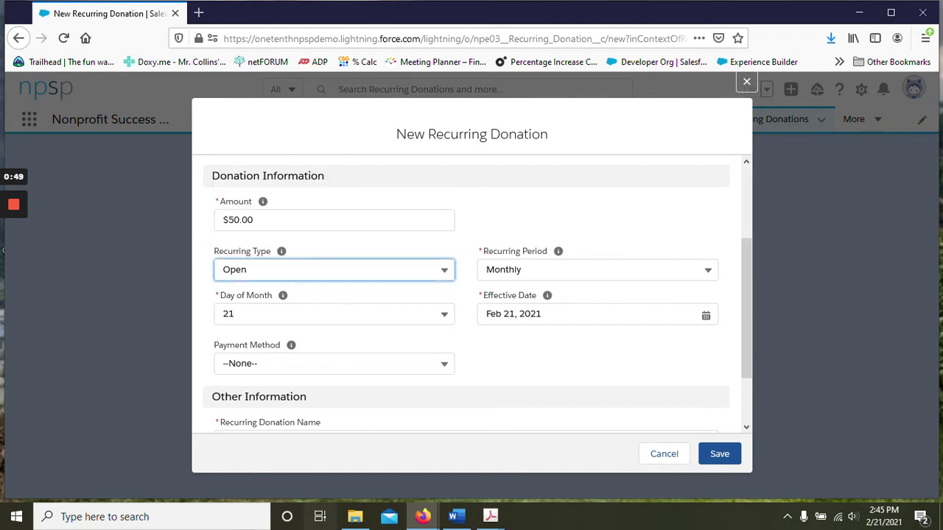
click(288, 244)
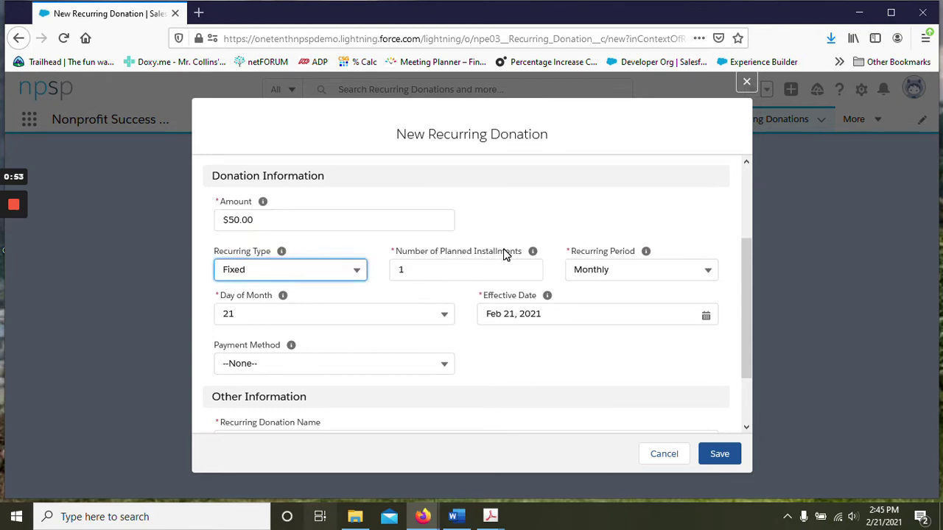
click(402, 270)
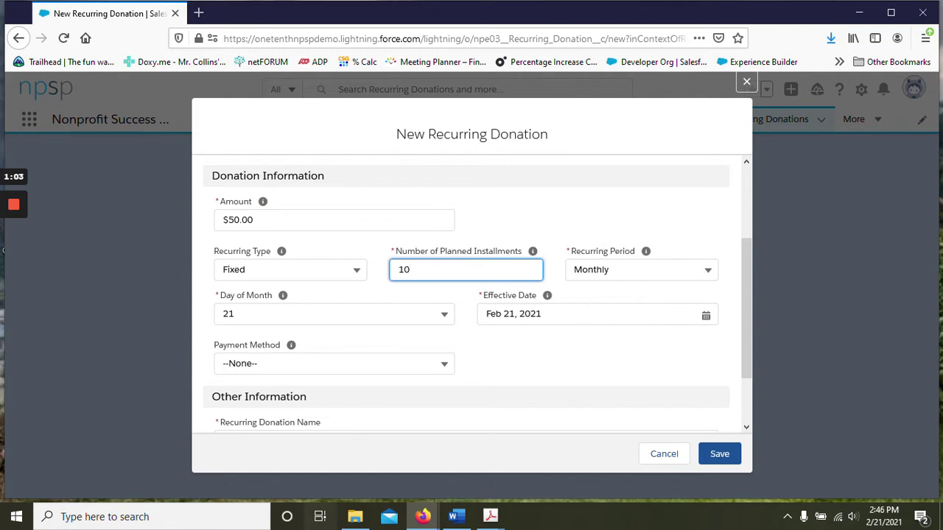
Set the donation's day of month to Last Day Of Month
click(442, 315)
scroll(448, 341, down, 2)
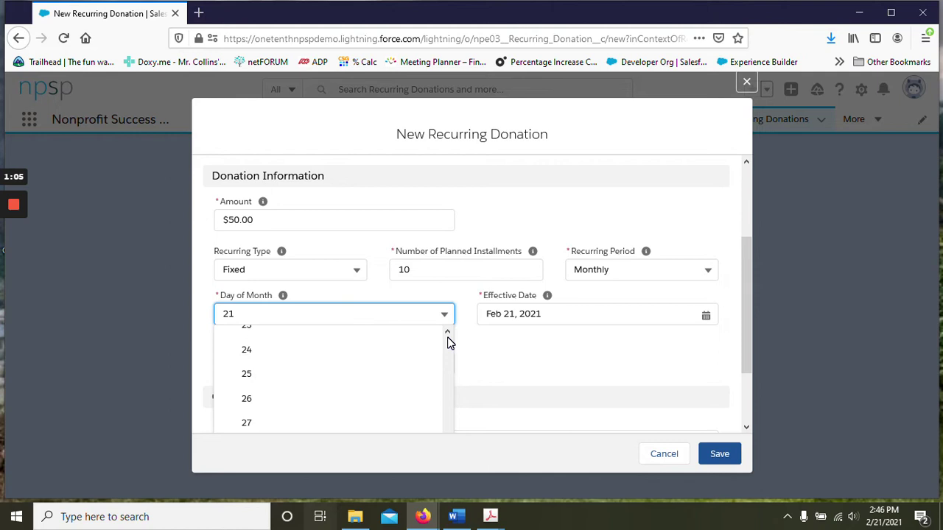
scroll(400, 390, down, 1)
scroll(355, 390, up, 1)
scroll(338, 421, down, 1)
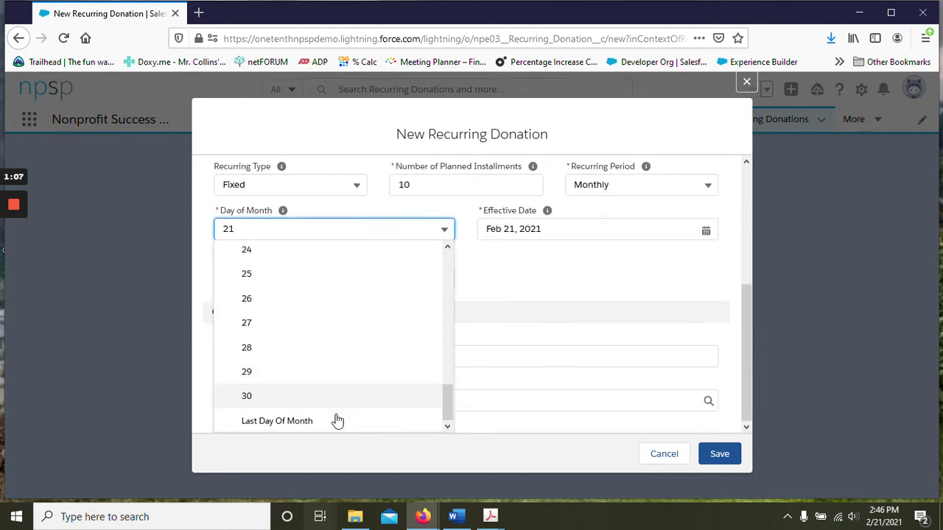
click(338, 421)
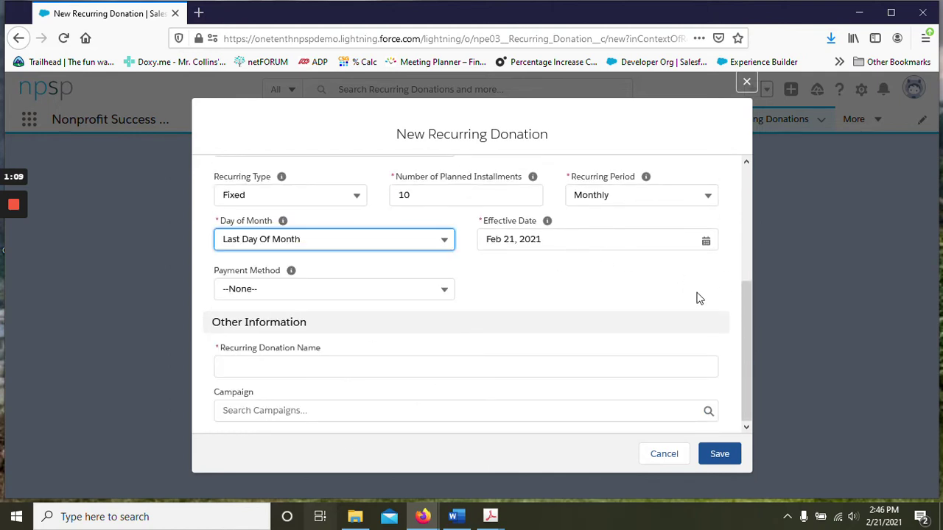
Set the effective date to Mar 1, 2021 and the payment method to Credit Card
drag(741, 310, 742, 261)
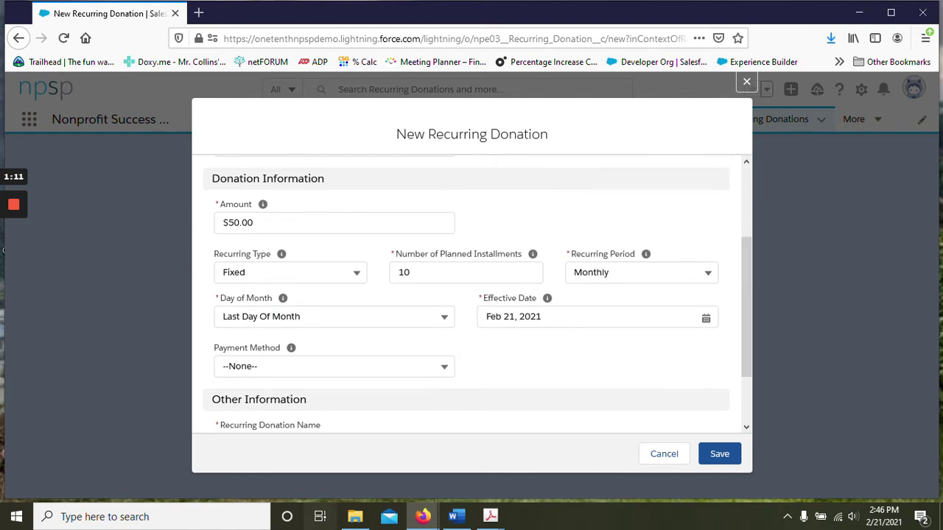
click(590, 316)
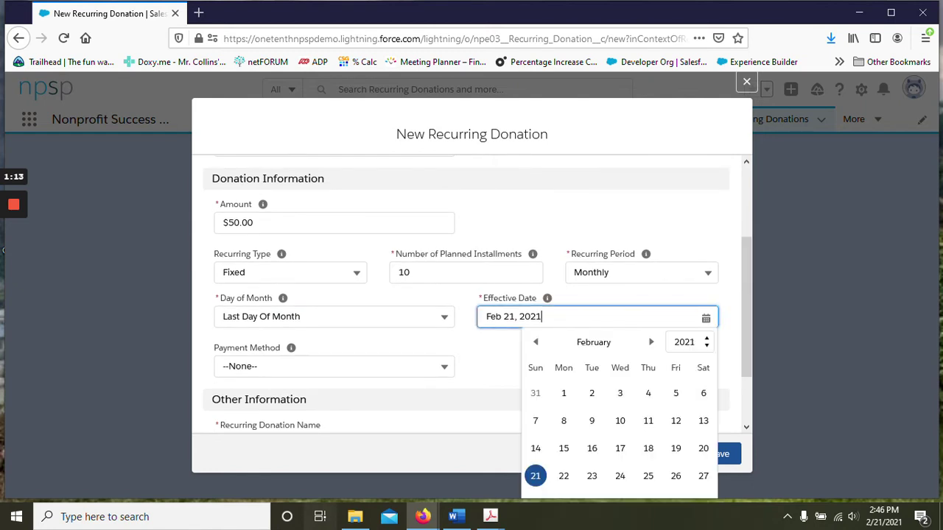
click(652, 342)
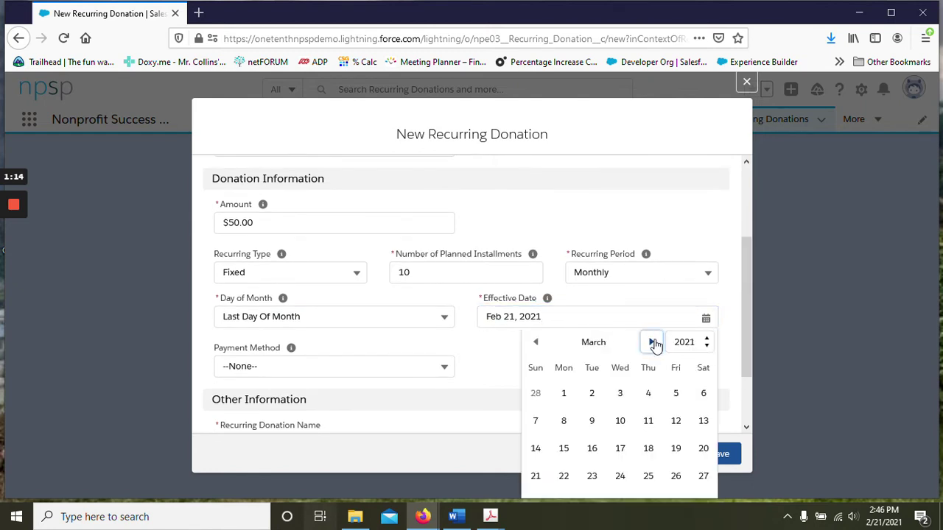
click(565, 394)
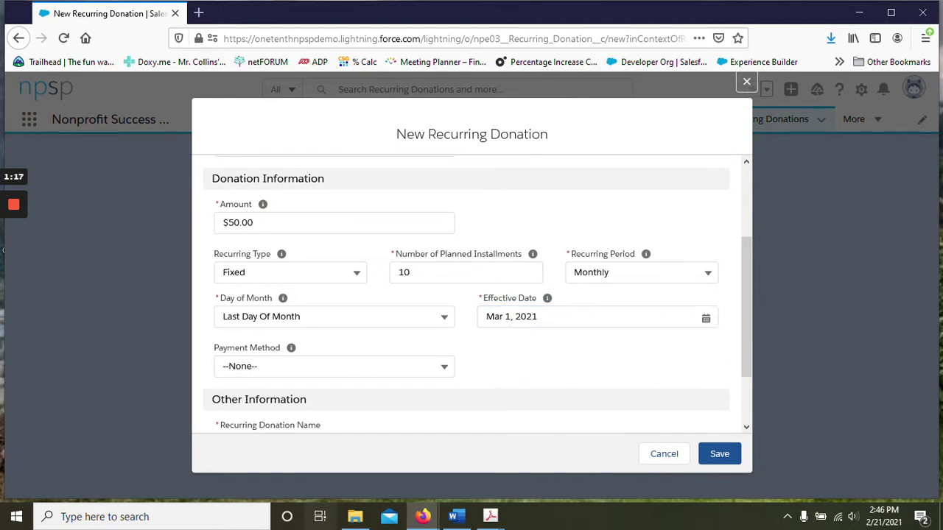
click(230, 364)
click(263, 294)
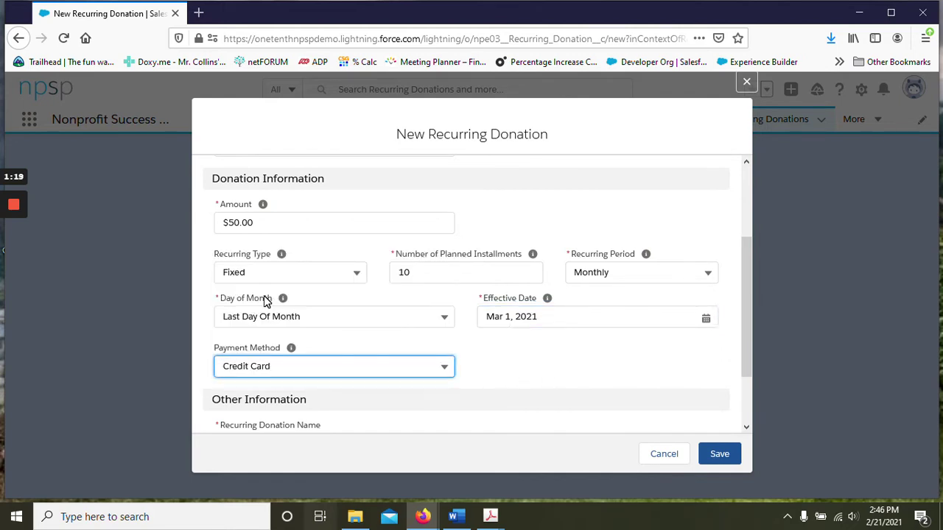
Name the recurring donation "Sample Recurring Donation" and save the record
drag(751, 301, 753, 363)
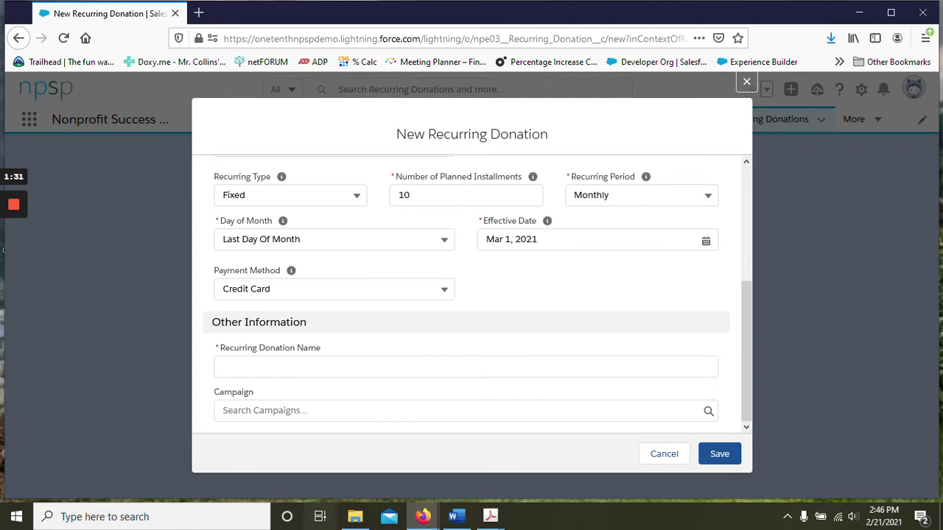
click(265, 367)
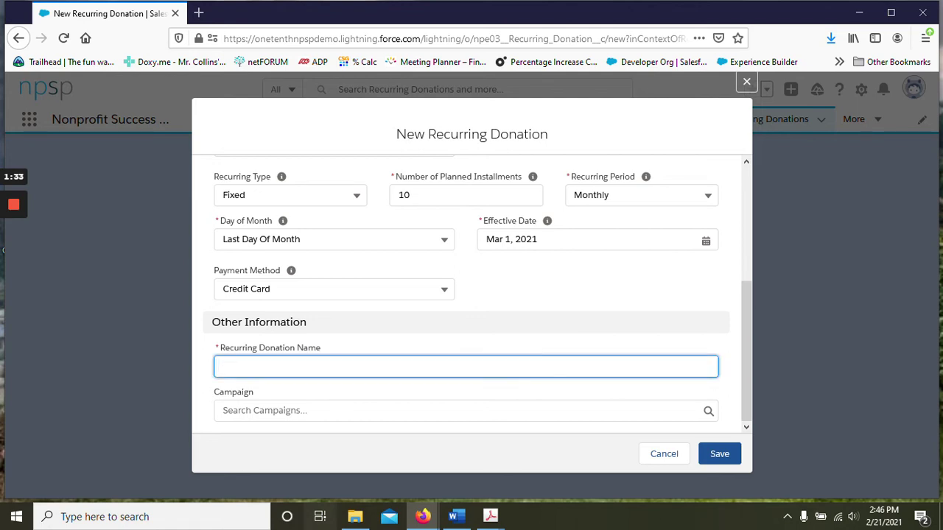
text(Sample Recurring Donation)
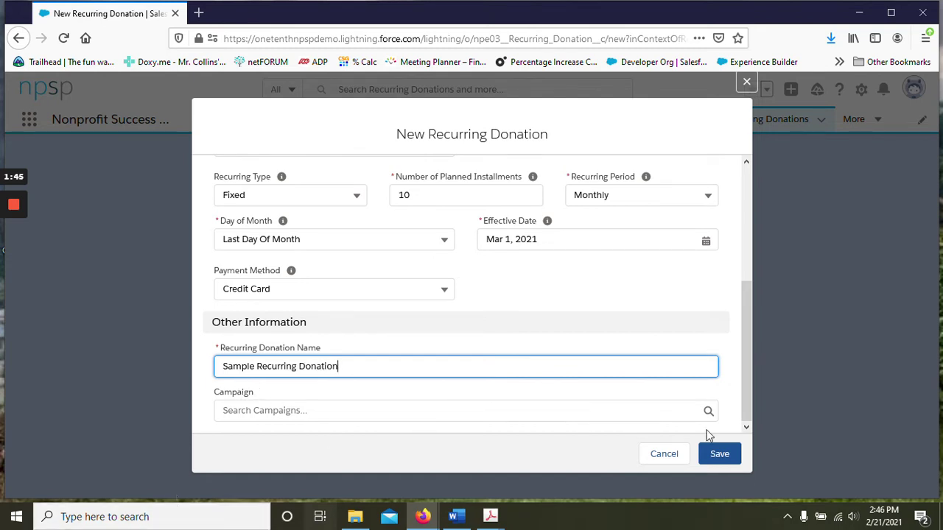
click(715, 451)
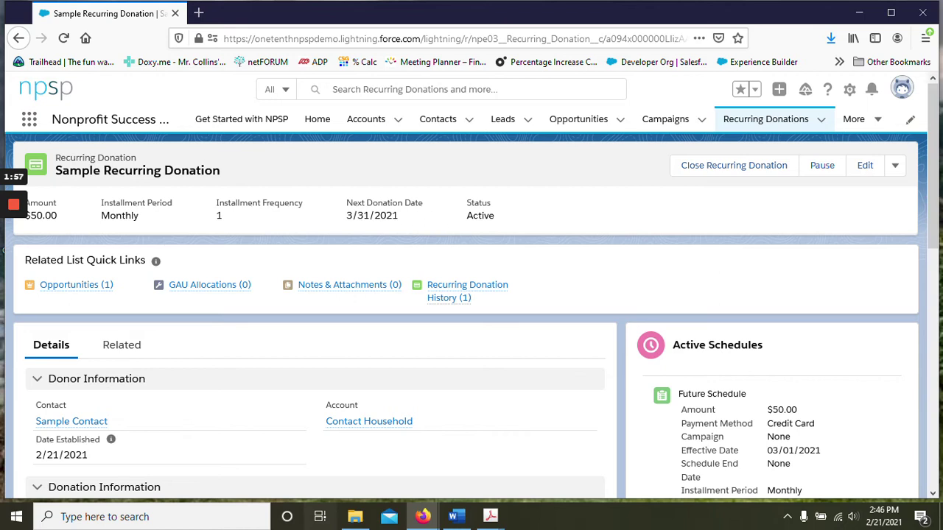
Examine the status reasons for closing the recurring donation and its additional record actions, without applying any
click(734, 167)
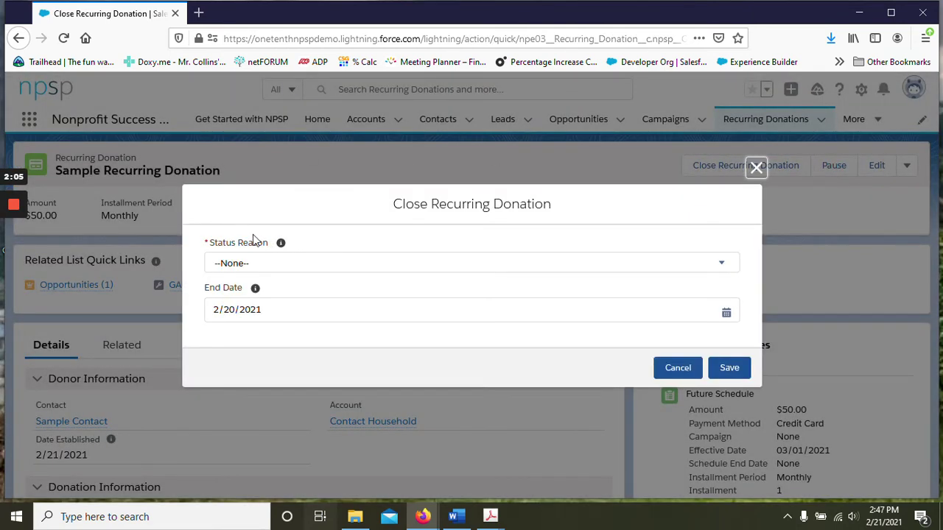
click(409, 271)
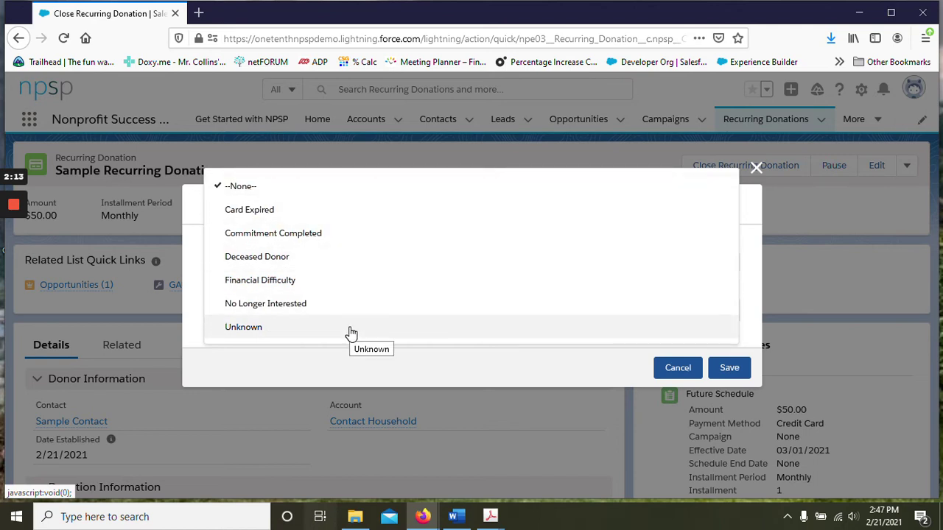
click(358, 380)
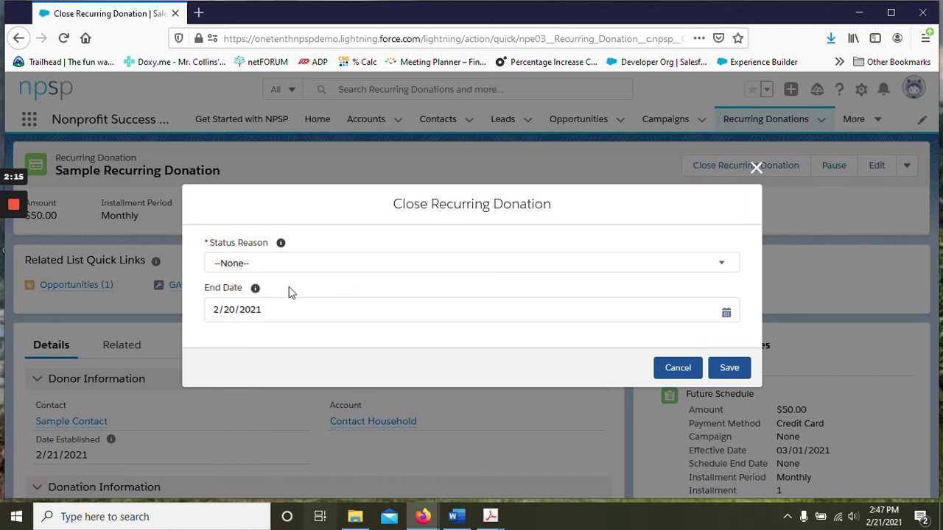
click(678, 367)
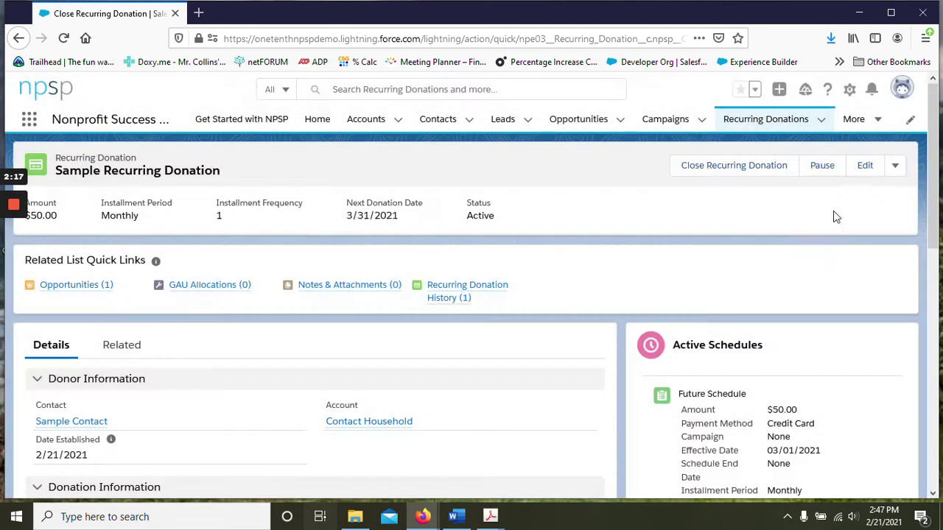
click(895, 167)
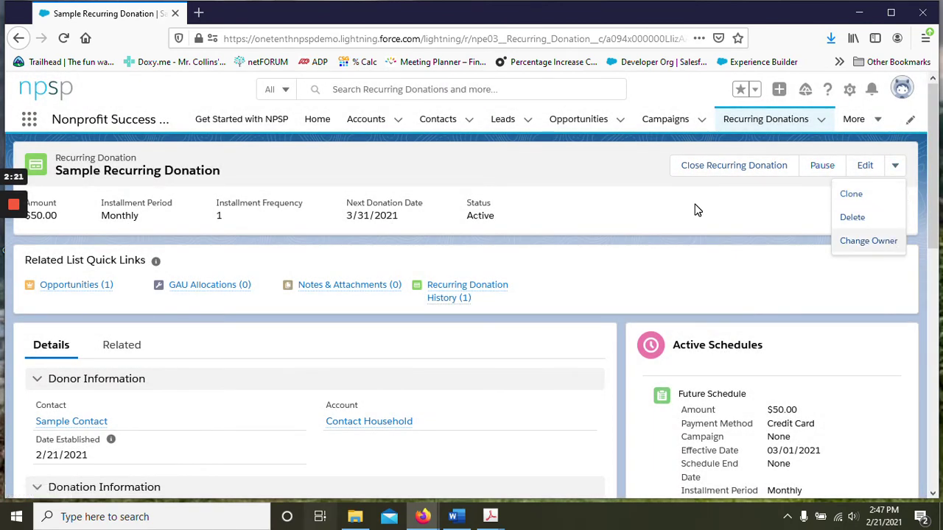
click(683, 228)
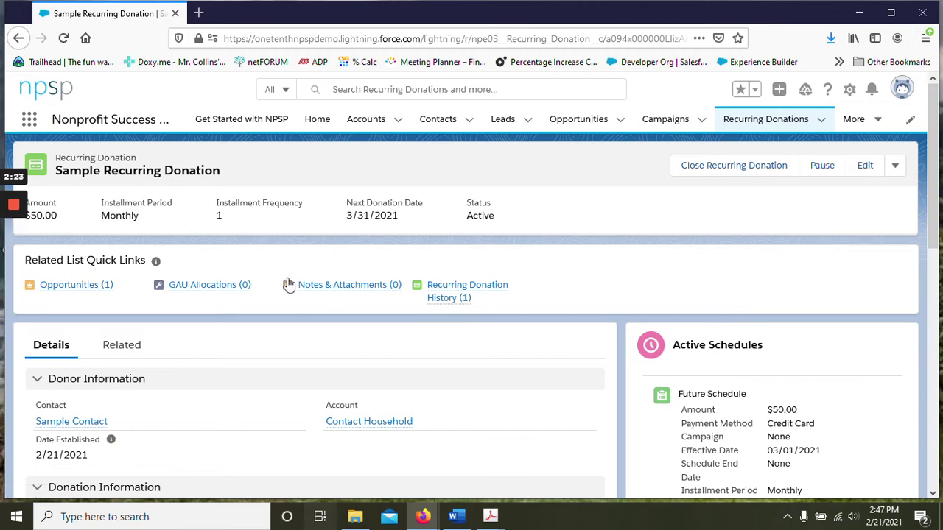
Review the recurring donation's related links, donation details, active schedule and upcoming installments
mouse_move(288, 284)
drag(936, 197, 939, 233)
scroll(940, 233, down, 1)
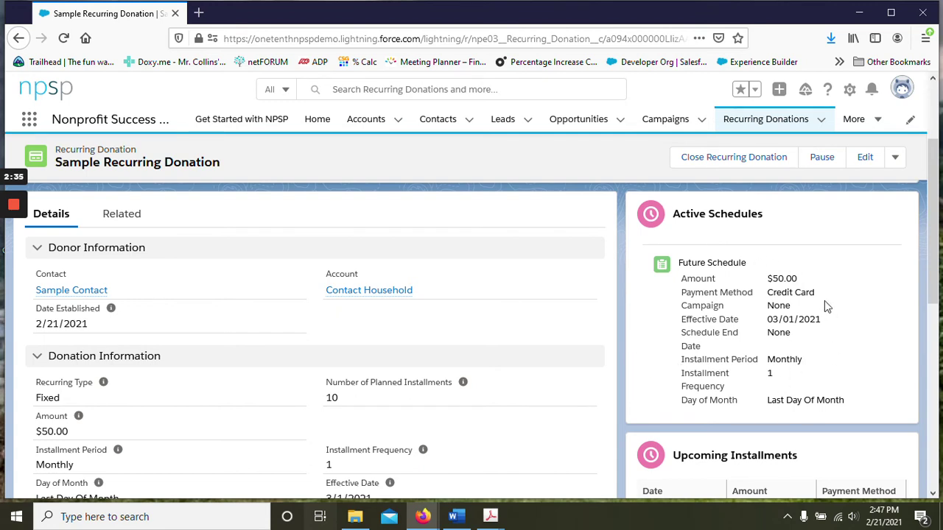
scroll(928, 253, down, 1)
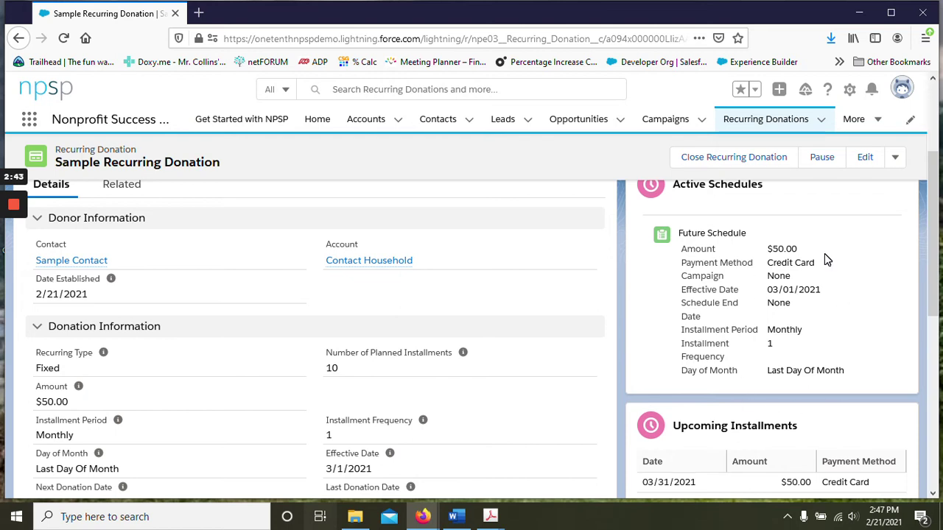
scroll(936, 252, down, 1)
drag(936, 252, 937, 342)
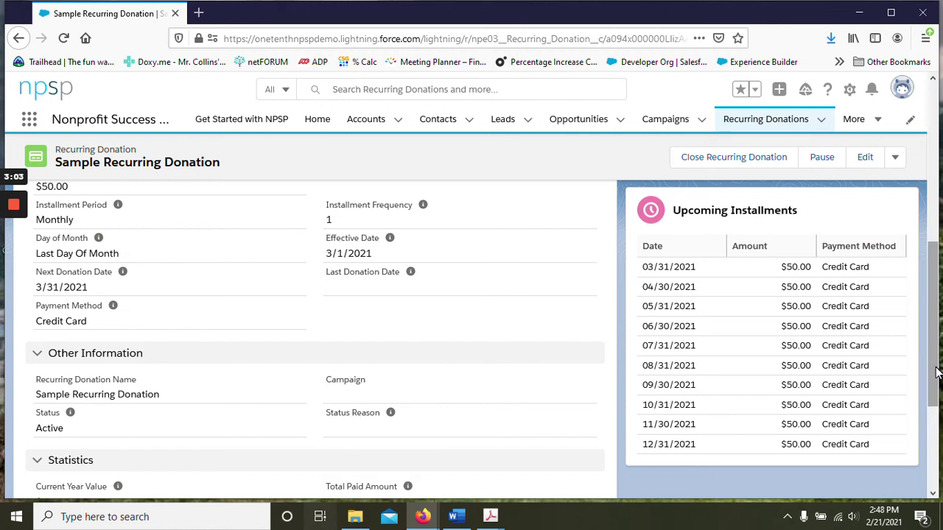
drag(937, 372, 939, 259)
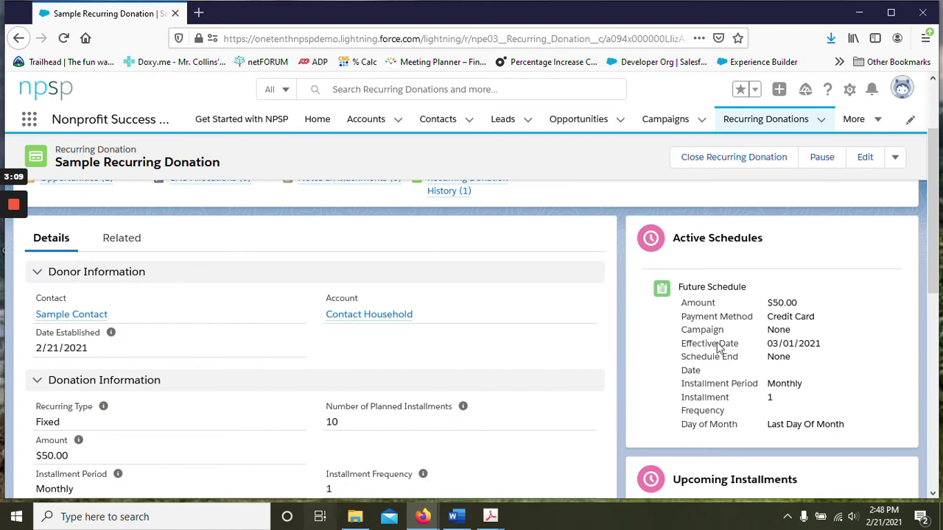
drag(937, 223, 938, 299)
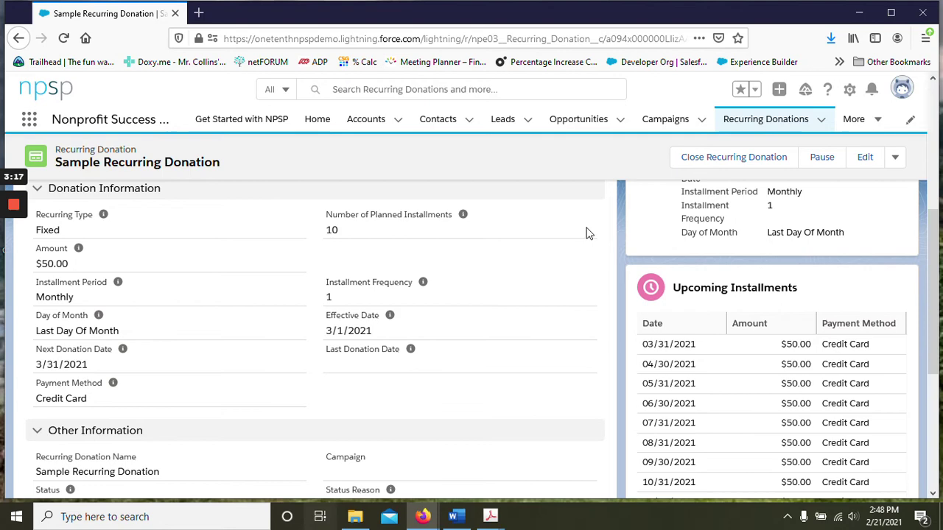
Review the recurring donation's upcoming installments, other information, statistics and system information
drag(933, 214, 933, 245)
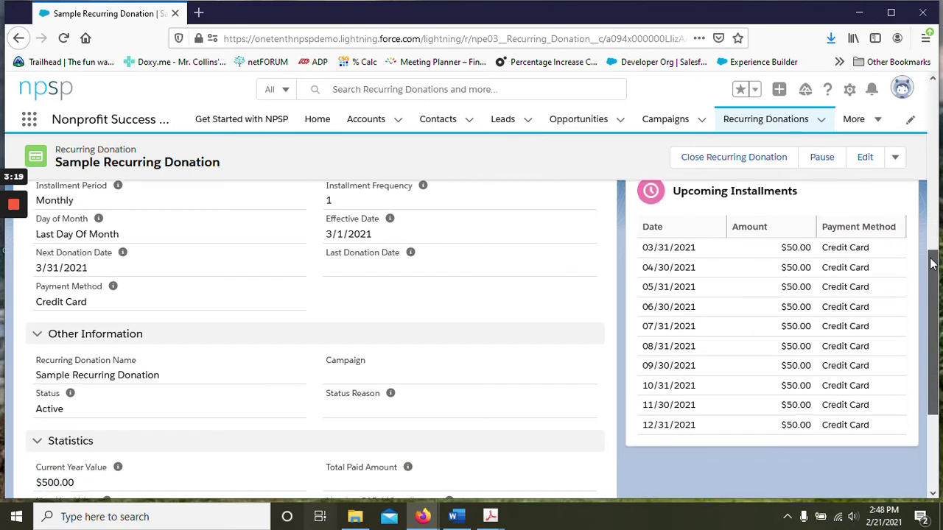
drag(932, 264, 932, 308)
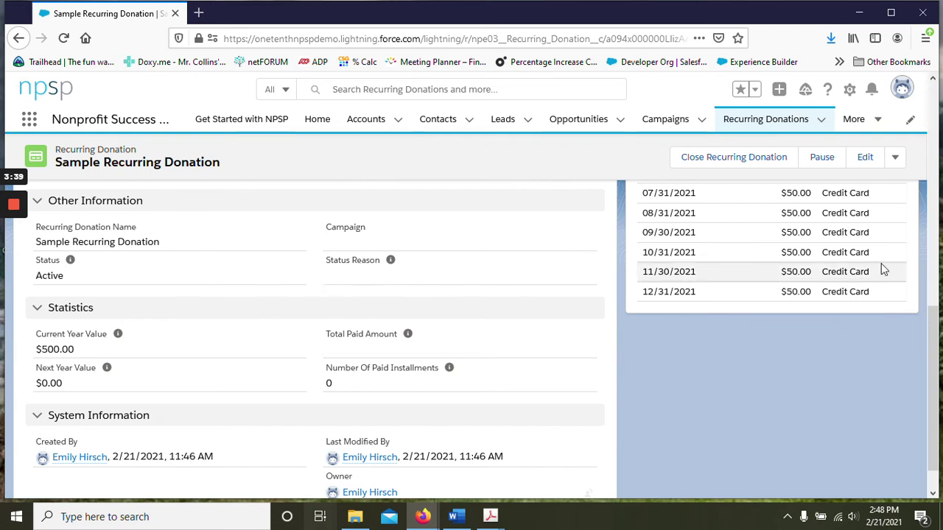
drag(933, 320, 932, 347)
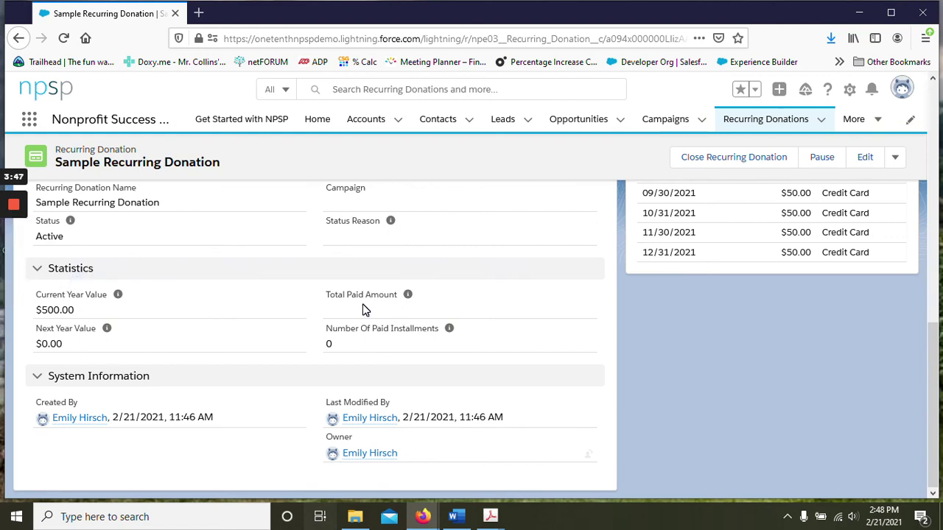
Open the recurring donation's related records and review its opportunities, GAU allocations, notes and attachments, and donation history
drag(935, 372, 935, 131)
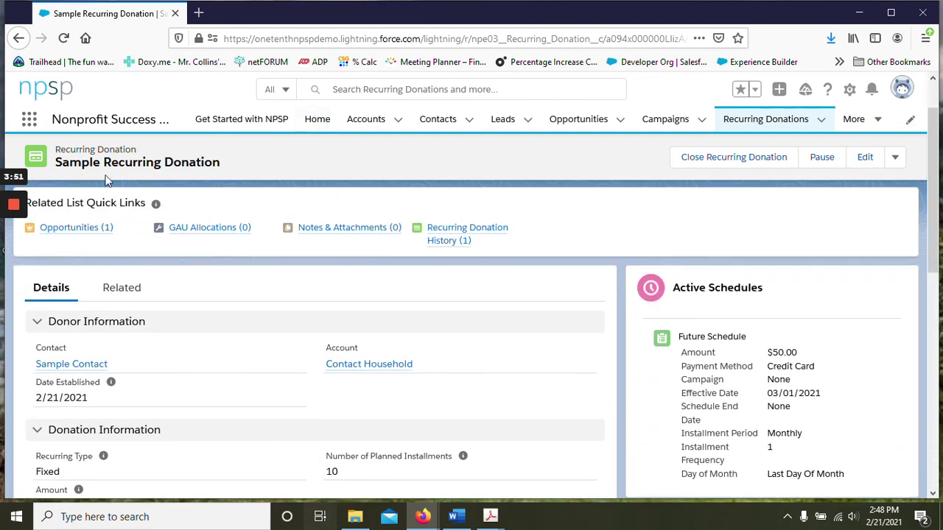
click(136, 295)
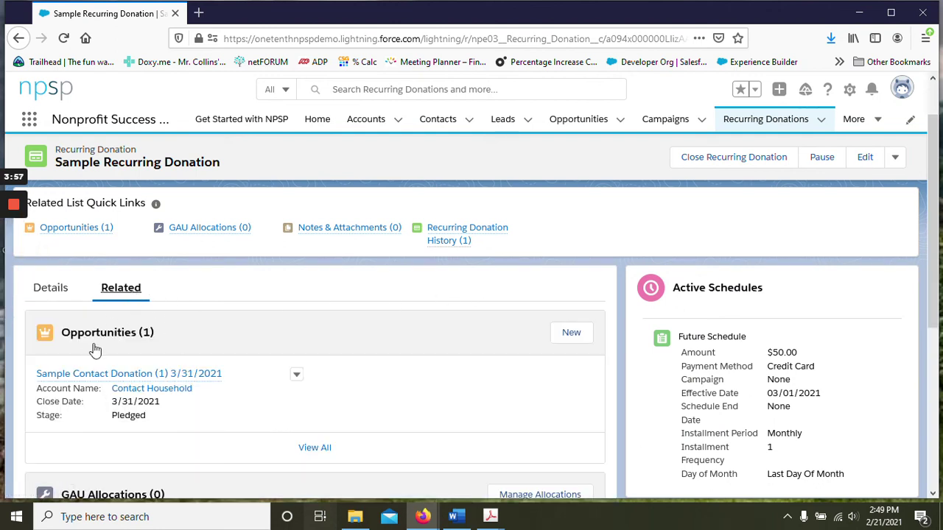
scroll(932, 243, down, 1)
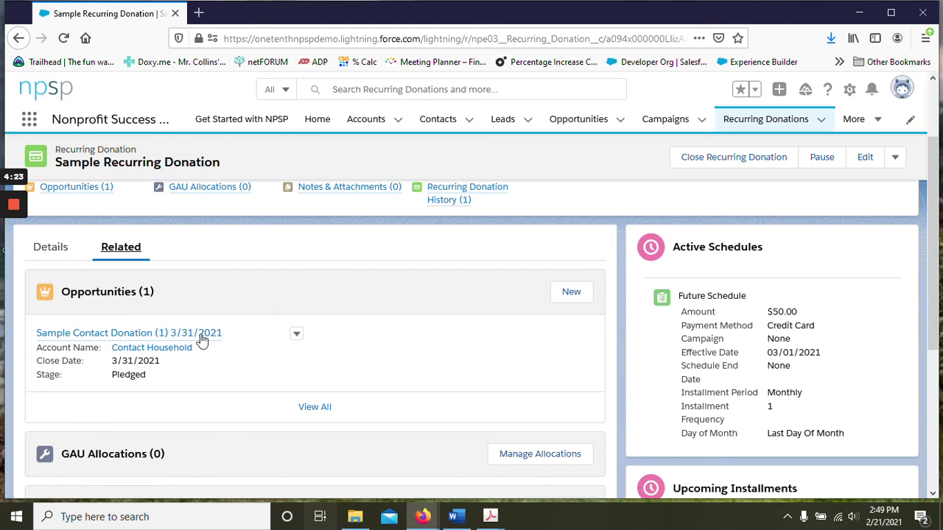
drag(937, 267, 926, 360)
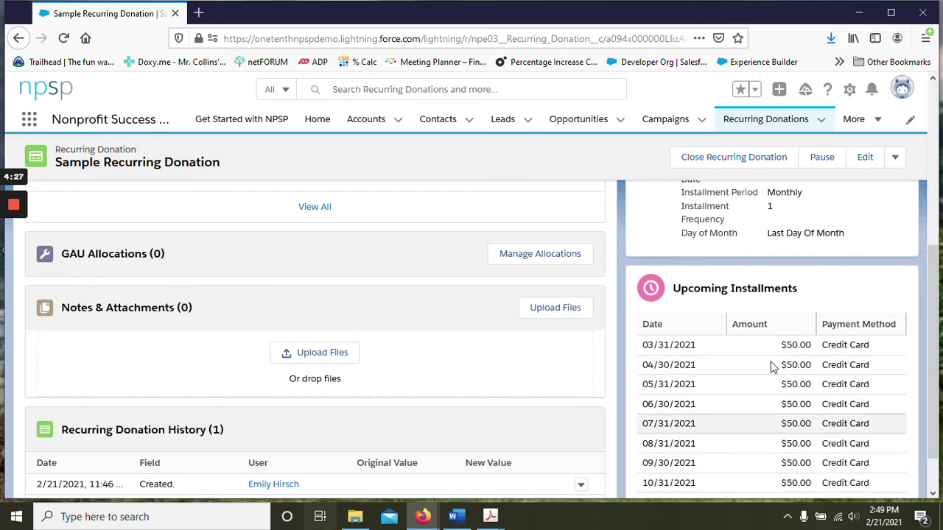
drag(934, 361, 935, 390)
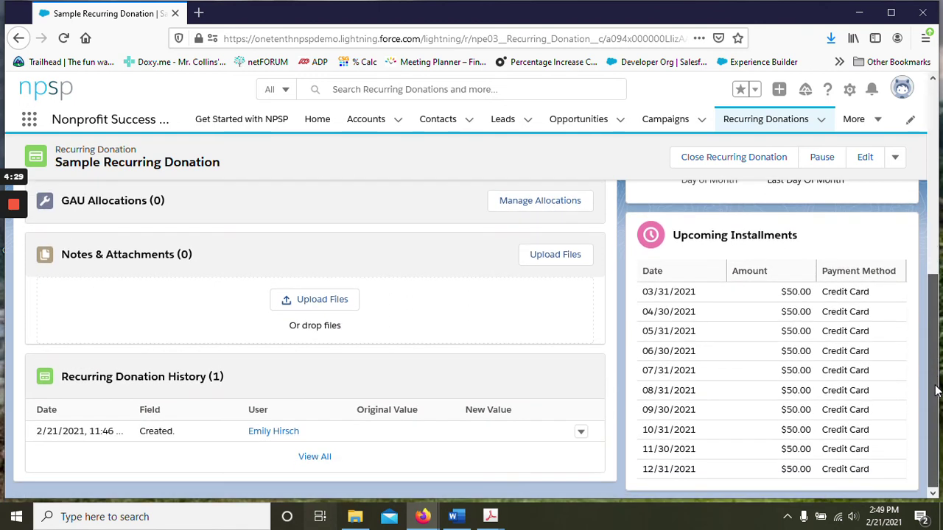
Examine the related opportunity's close date and stage again, and compare it with the upcoming installments and recurring donation history
scroll(372, 190, up, 3)
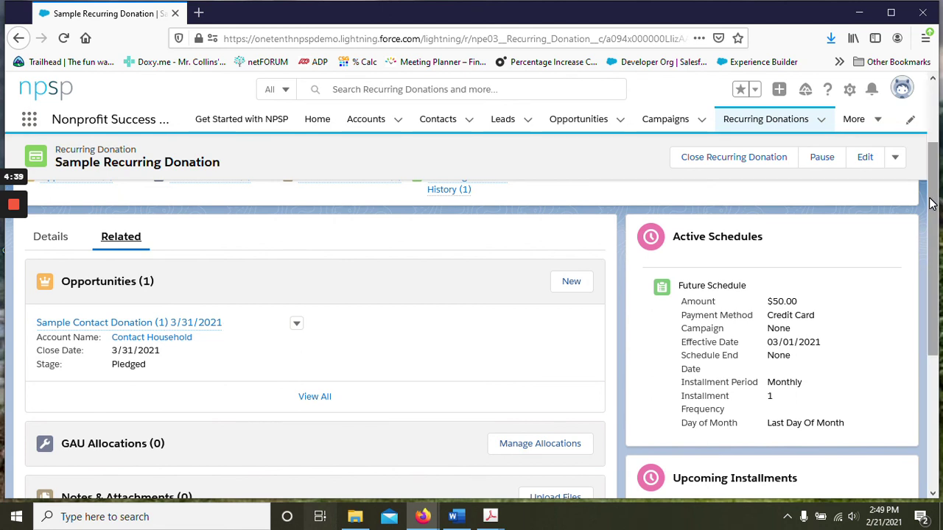
scroll(930, 203, down, 1)
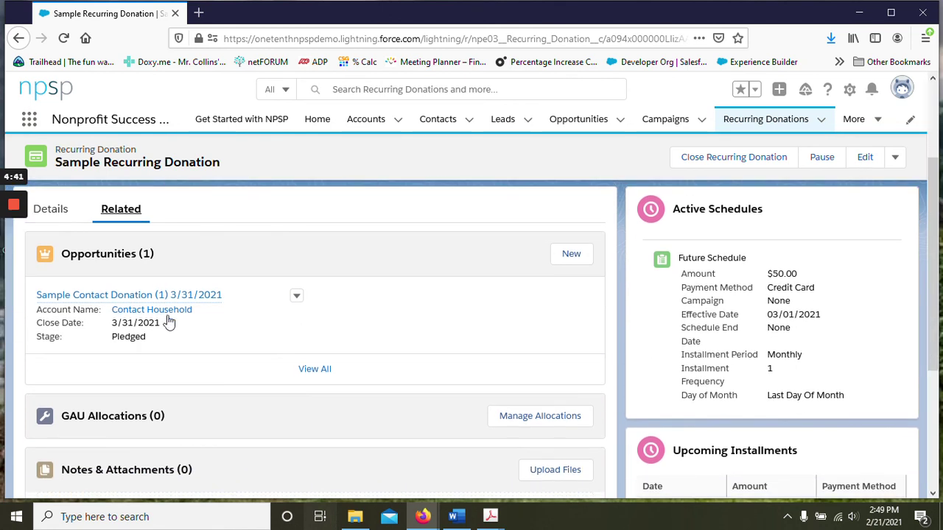
mouse_move(63, 303)
mouse_move(13, 245)
scroll(13, 264, down, 1)
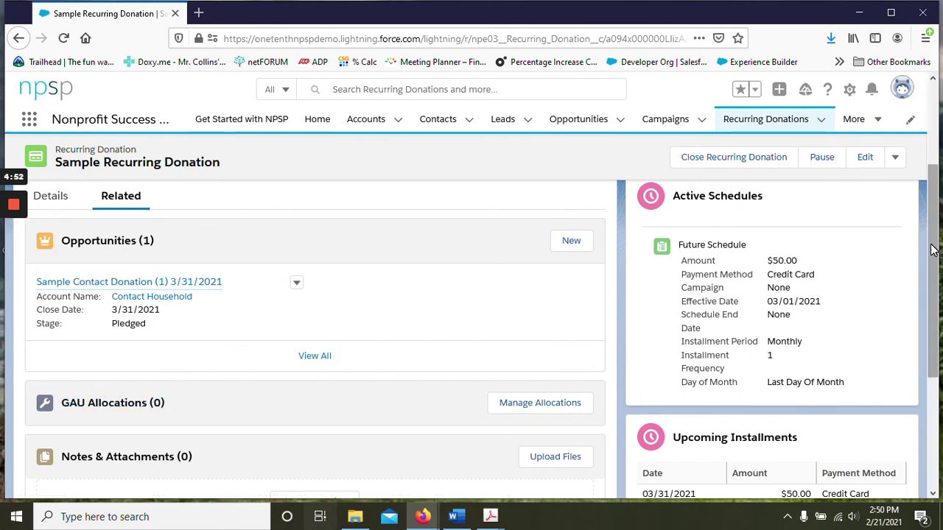
drag(934, 249, 937, 340)
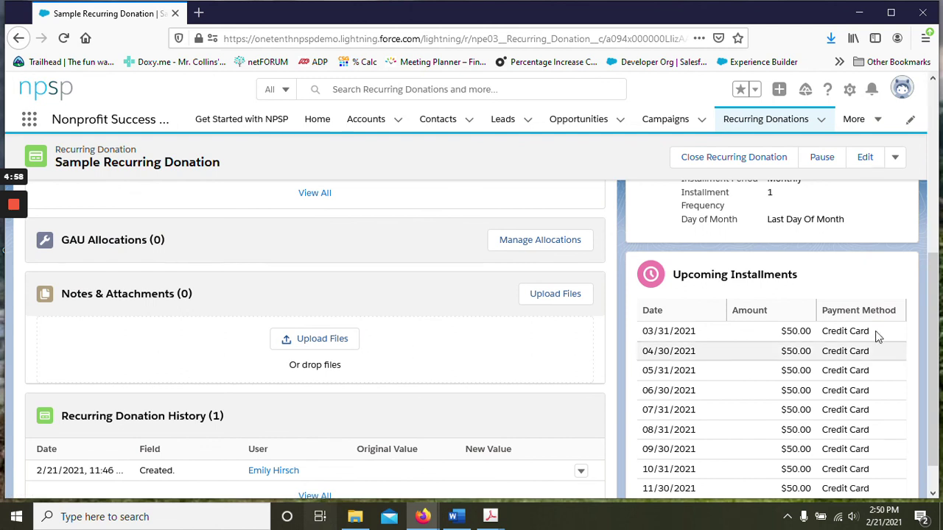
drag(937, 306, 937, 333)
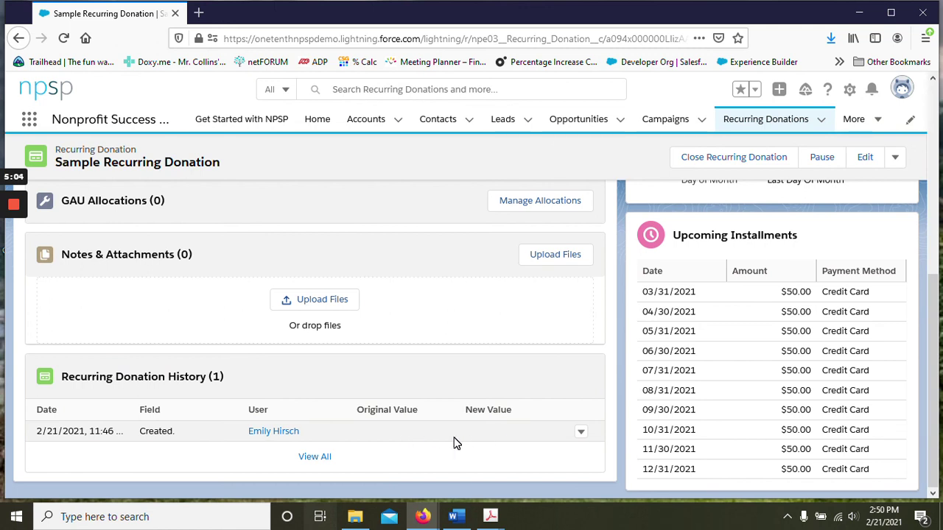
mouse_move(20, 215)
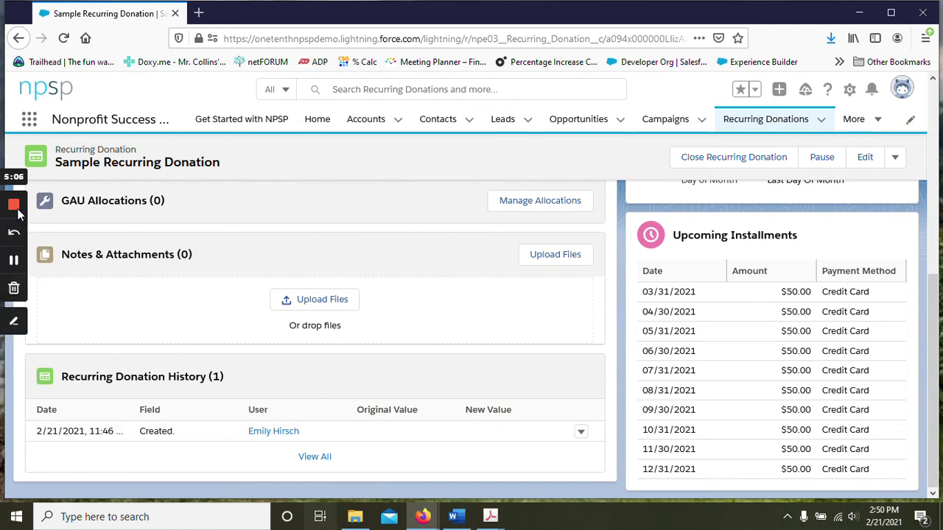